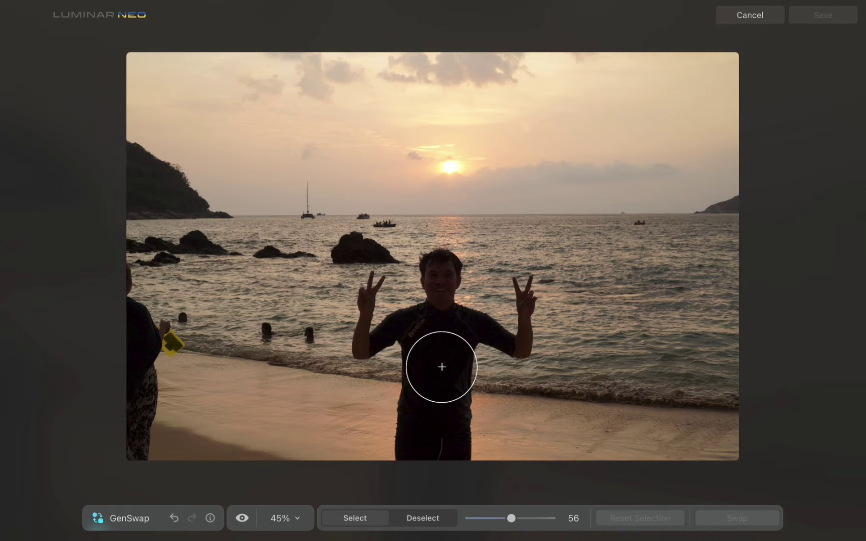
# Brush over the man at the shoreline and swap him using the prompt 'woman smiling'
pyautogui.moveTo(441, 367)
pyautogui.mouseDown()
pyautogui.moveTo(412, 294)
pyautogui.moveTo(464, 339)
pyautogui.moveTo(438, 431)
pyautogui.mouseUp()
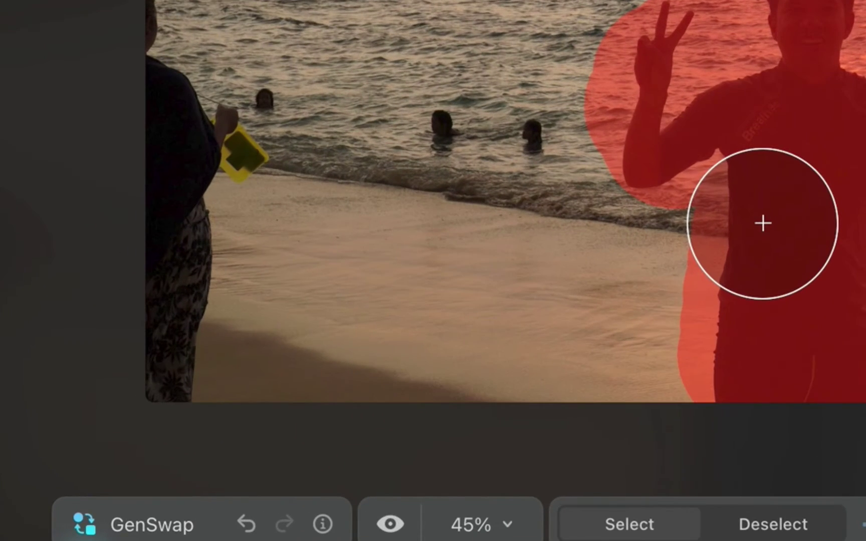
pyautogui.click(165, 489)
pyautogui.write('woman s')
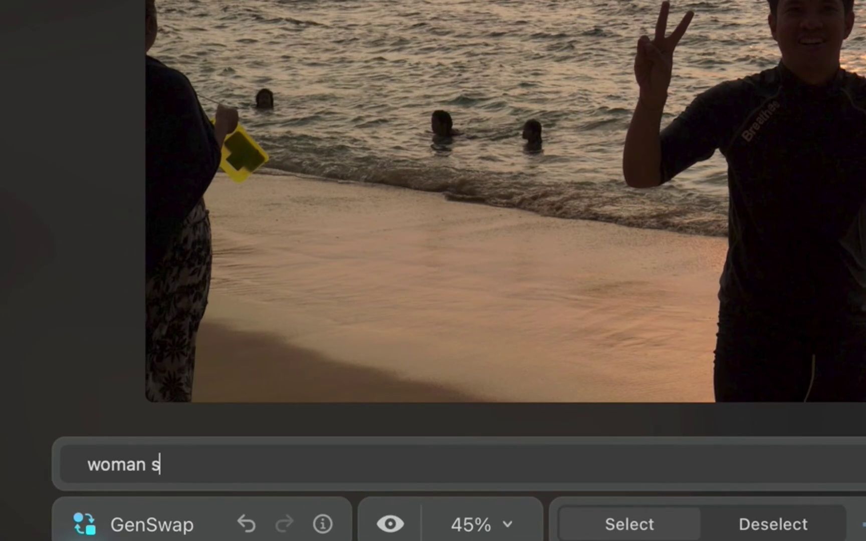
pyautogui.write('miling')
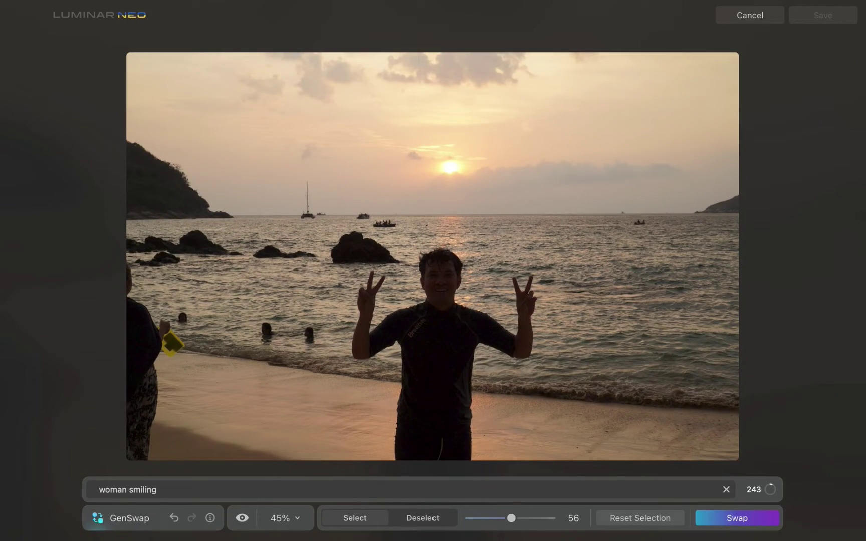
pyautogui.press('Return')
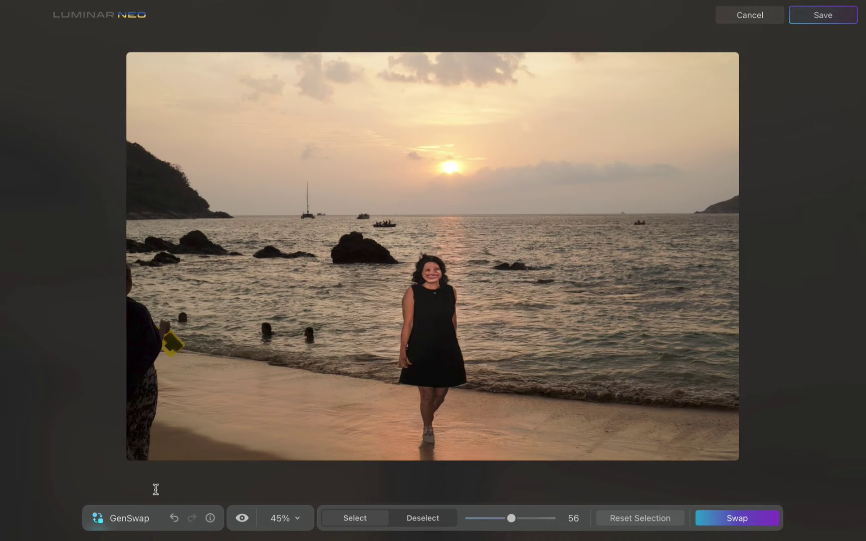
# Swap the figure with the prompt 'man smiling', try another variation, then undo back to the bearded man
pyautogui.click(155, 490)
pyautogui.write('man smiling')
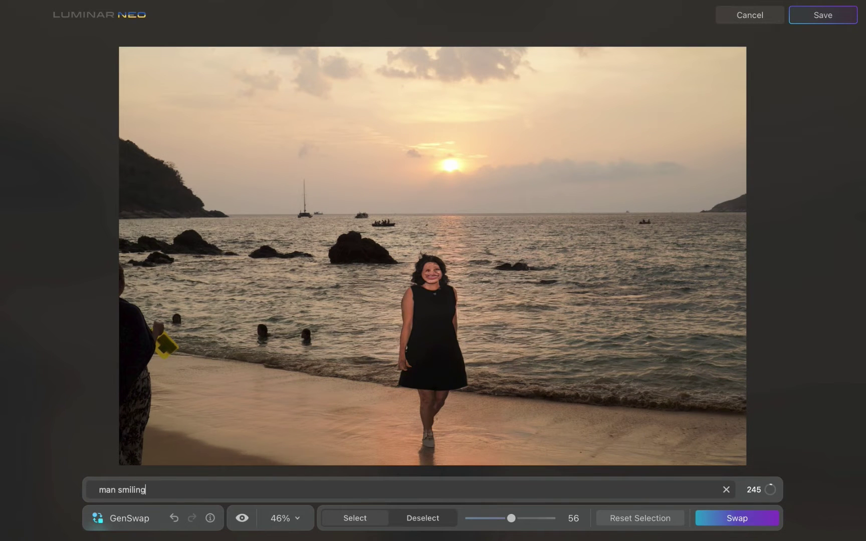
pyautogui.press('Return')
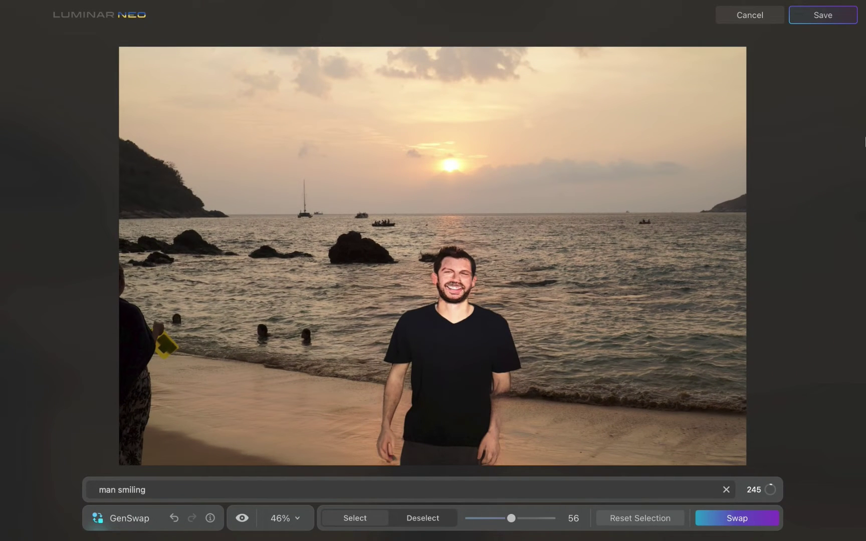
pyautogui.click(715, 518)
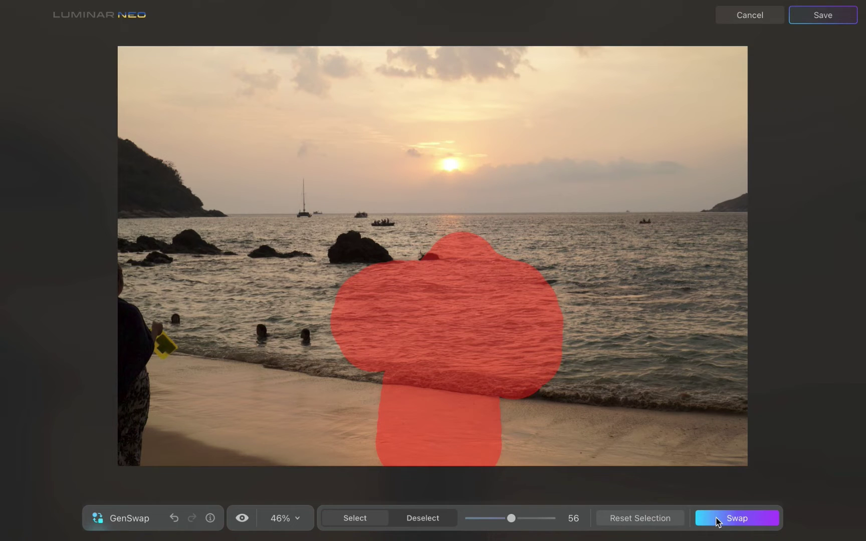
pyautogui.hotkey('ctrl', 'z')
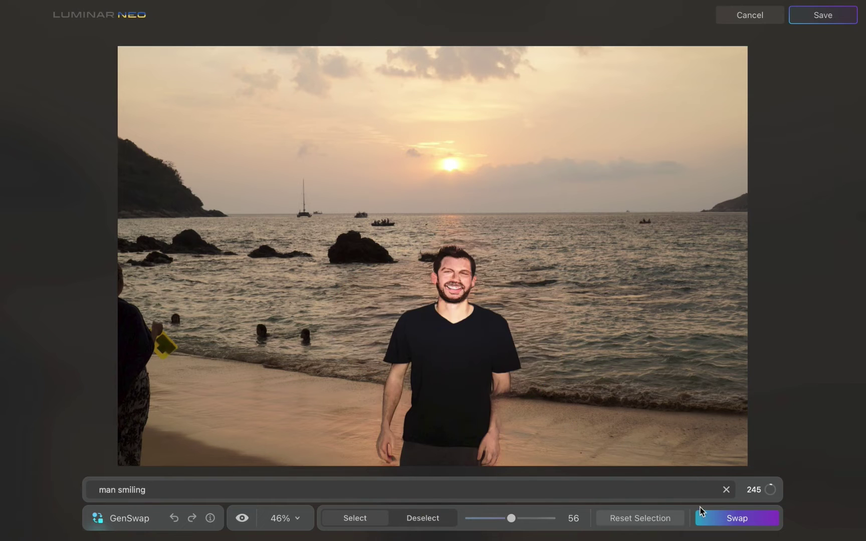
# Regenerate the man, then reset the selection and brush across the sea near the horizon
pyautogui.click(701, 513)
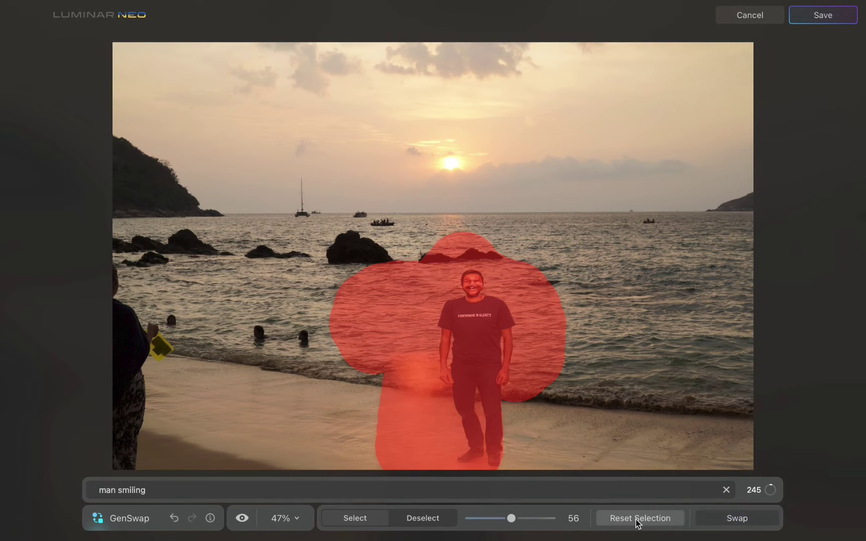
pyautogui.click(641, 518)
pyautogui.moveTo(667, 226); pyautogui.dragTo(597, 223)
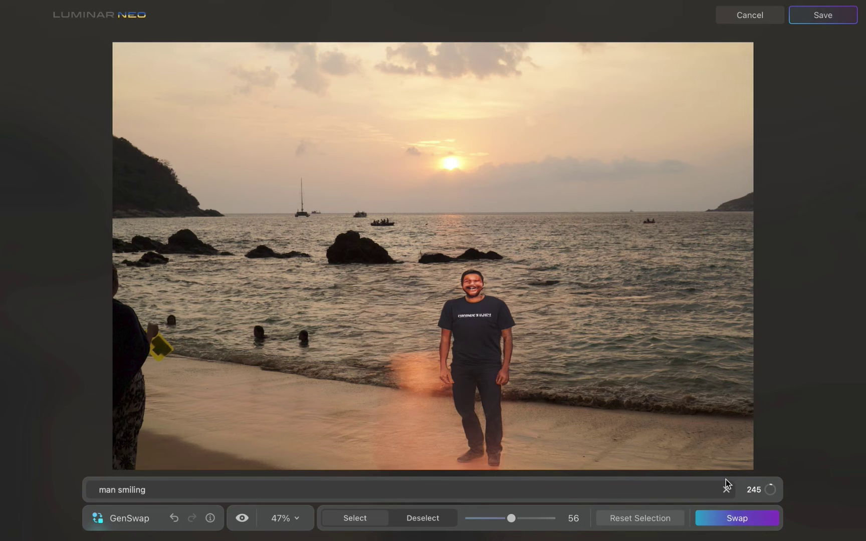
# Replace the prompt text with 'boat' for the horizon selection
pyautogui.click(726, 496)
pyautogui.write('boat')
pyautogui.click(737, 519)
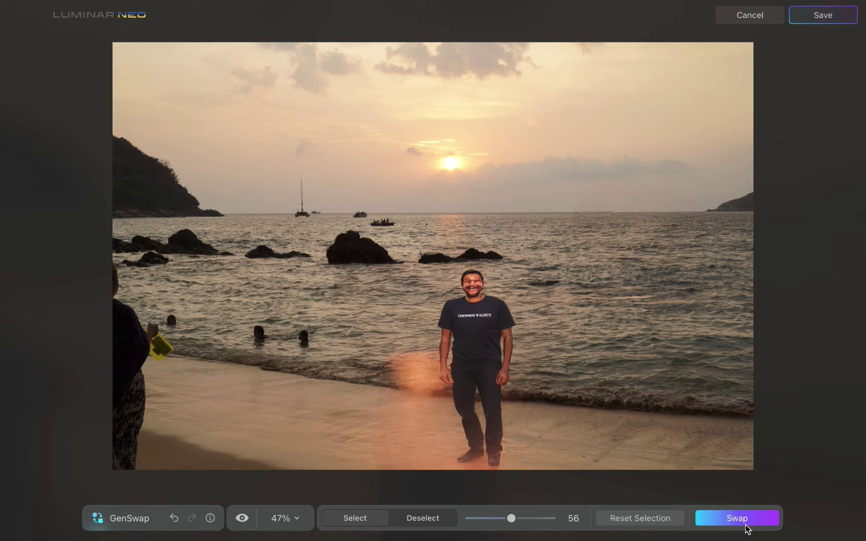
# Brush the entire sky and swap it using the prompt 'sky with clouds in sunset'
pyautogui.moveTo(251, 58)
pyautogui.mouseDown()
pyautogui.moveTo(725, 160)
pyautogui.moveTo(197, 135)
pyautogui.moveTo(227, 170)
pyautogui.moveTo(630, 169)
pyautogui.mouseUp()
pyautogui.click(727, 489)
pyautogui.write('sky with clouds in sunset')
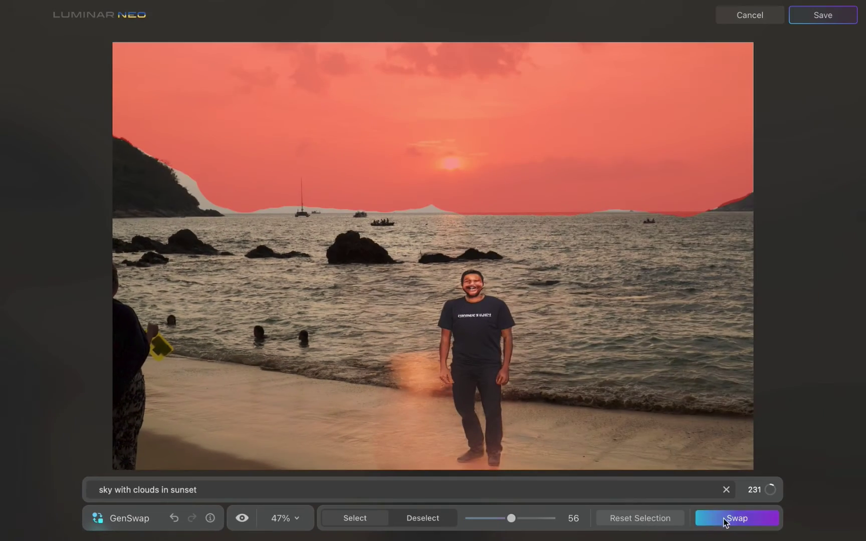
pyautogui.click(726, 519)
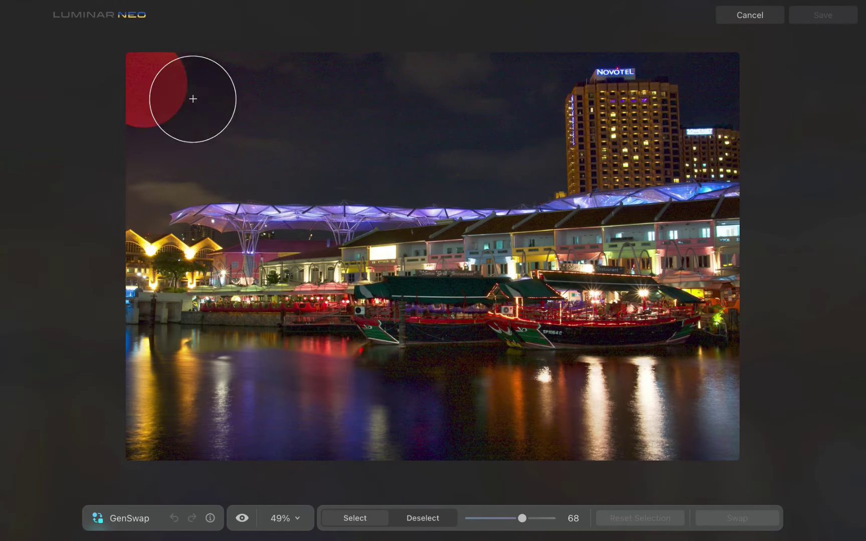
# Brush the riverside night sky and swap it using the prompt 'starry night sky'
pyautogui.moveTo(194, 97)
pyautogui.mouseDown()
pyautogui.moveTo(290, 159)
pyautogui.moveTo(261, 91)
pyautogui.moveTo(659, 22)
pyautogui.moveTo(382, 139)
pyautogui.mouseUp()
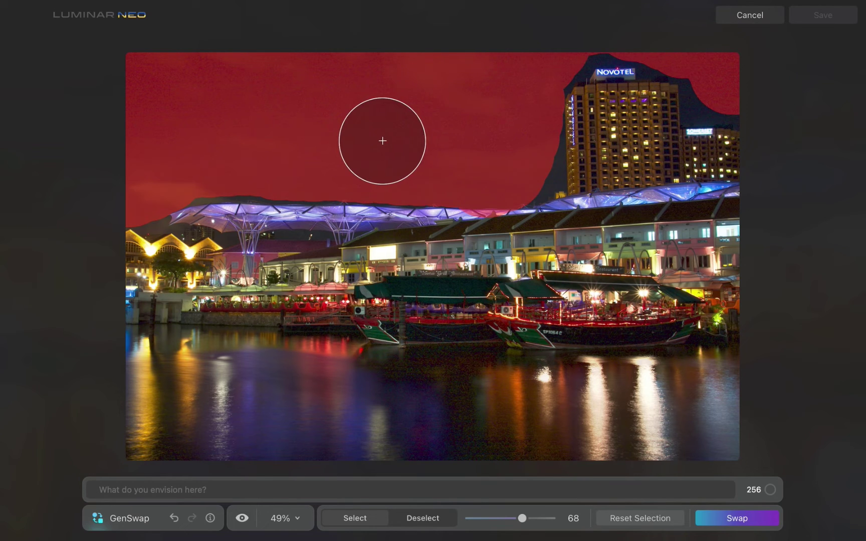
pyautogui.click(226, 489)
pyautogui.write('starry night sky wi')
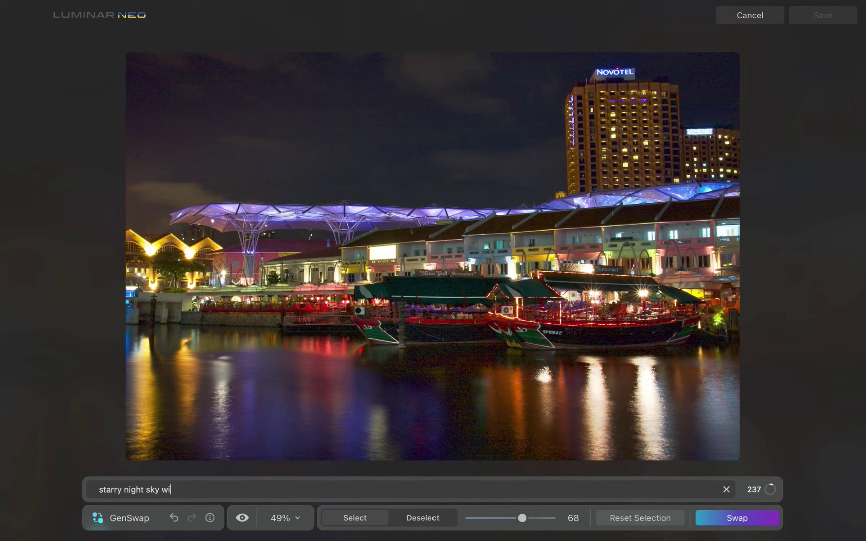
pyautogui.write('th mi')
pyautogui.press('BackSpace')
pyautogui.press('BackSpace')
pyautogui.press('BackSpace')
pyautogui.press('BackSpace')
pyautogui.press('BackSpace')
pyautogui.press('BackSpace')
pyautogui.press('BackSpace')
pyautogui.press('Return')
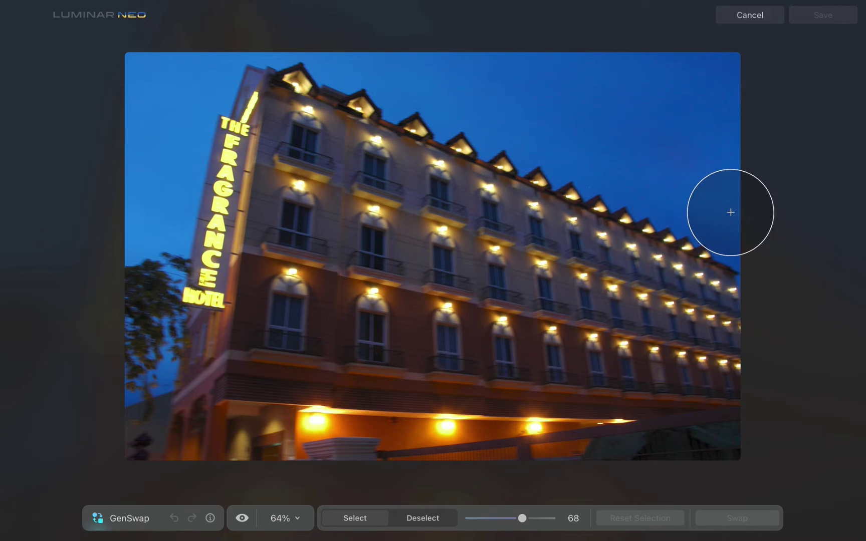
# Brush the sky above the hotel and swap it using the prompt 'sky with clouds'
pyautogui.moveTo(731, 209)
pyautogui.mouseDown()
pyautogui.moveTo(665, 62)
pyautogui.moveTo(448, 89)
pyautogui.moveTo(332, 29)
pyautogui.moveTo(199, 48)
pyautogui.moveTo(141, 221)
pyautogui.moveTo(120, 231)
pyautogui.mouseUp()
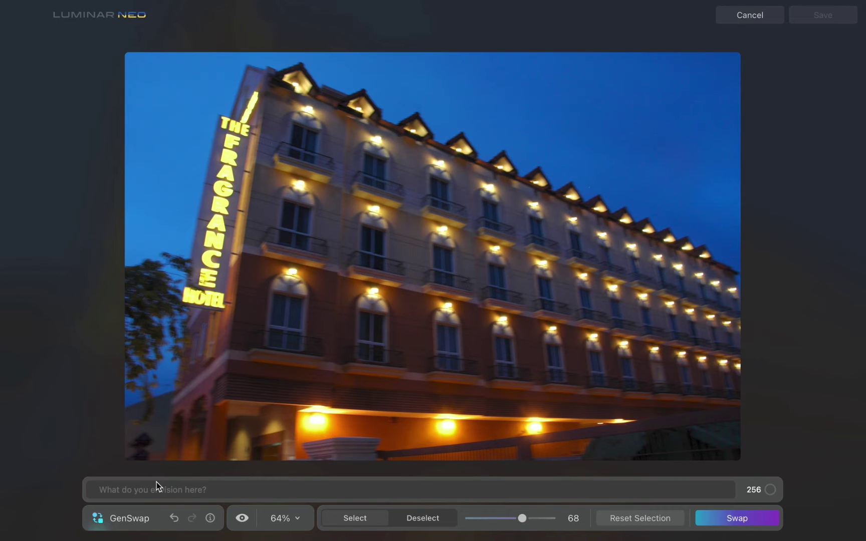
pyautogui.click(156, 482)
pyautogui.write('sky with clouds')
pyautogui.press('Return')
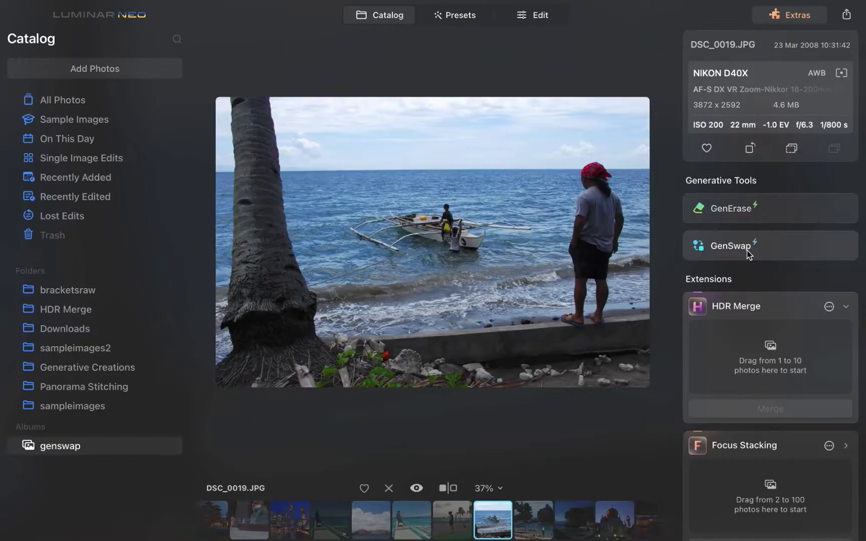
# Open GenSwap on the beach photo and swap the outrigger boat using the prompt 'dolphin'
pyautogui.click(746, 250)
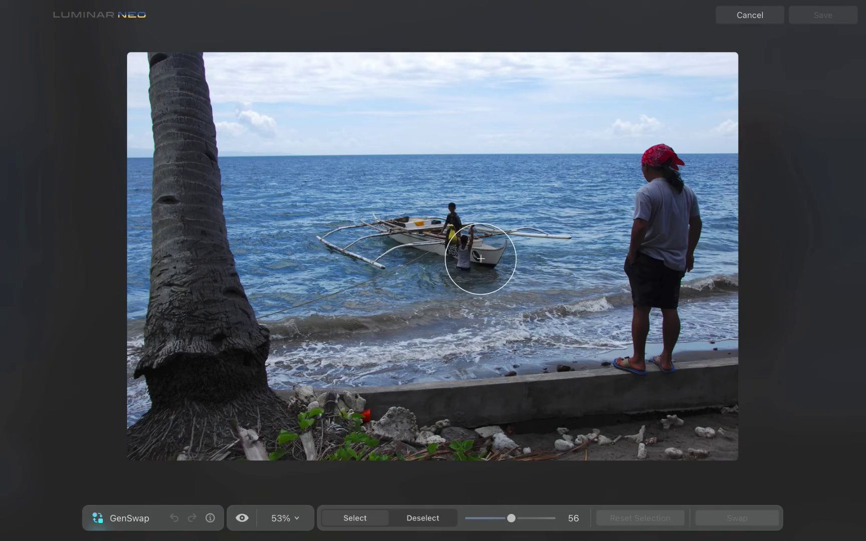
pyautogui.moveTo(480, 253); pyautogui.dragTo(327, 237)
pyautogui.click(216, 489)
pyautogui.write('dolphin')
pyautogui.press('Return')
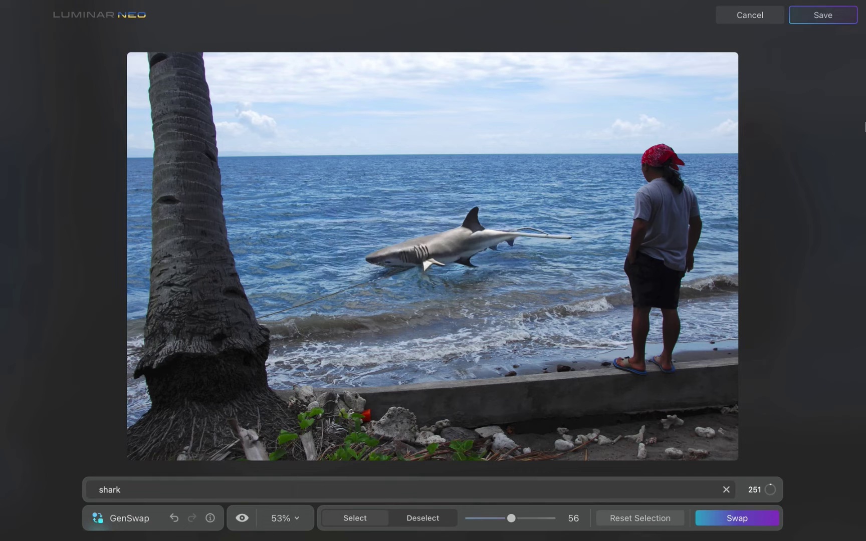
# Mask the man on the sea wall and swap him for 'woman with her back turned'
pyautogui.moveTo(668, 348)
pyautogui.mouseDown()
pyautogui.moveTo(674, 256)
pyautogui.moveTo(664, 167)
pyautogui.moveTo(636, 286)
pyautogui.mouseUp()
pyautogui.moveTo(246, 492); pyautogui.dragTo(82, 473)
pyautogui.write('woman with her back turned')
pyautogui.click(753, 520)
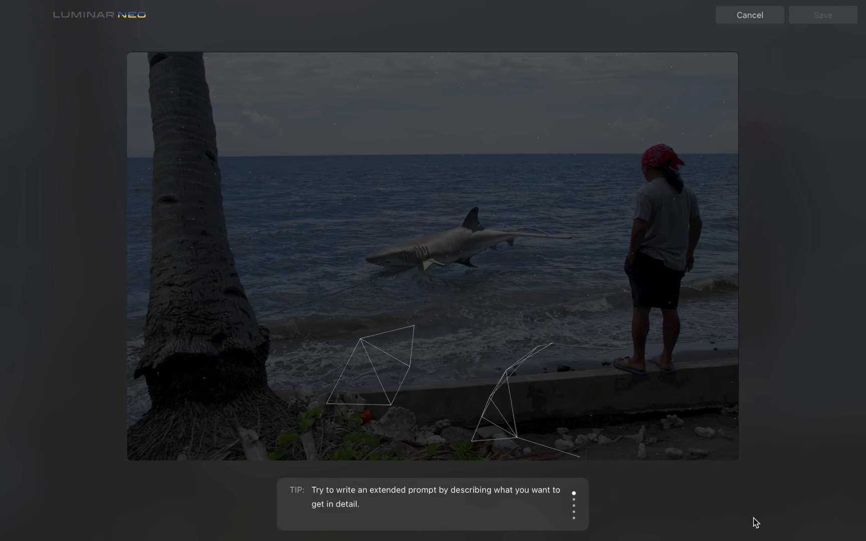